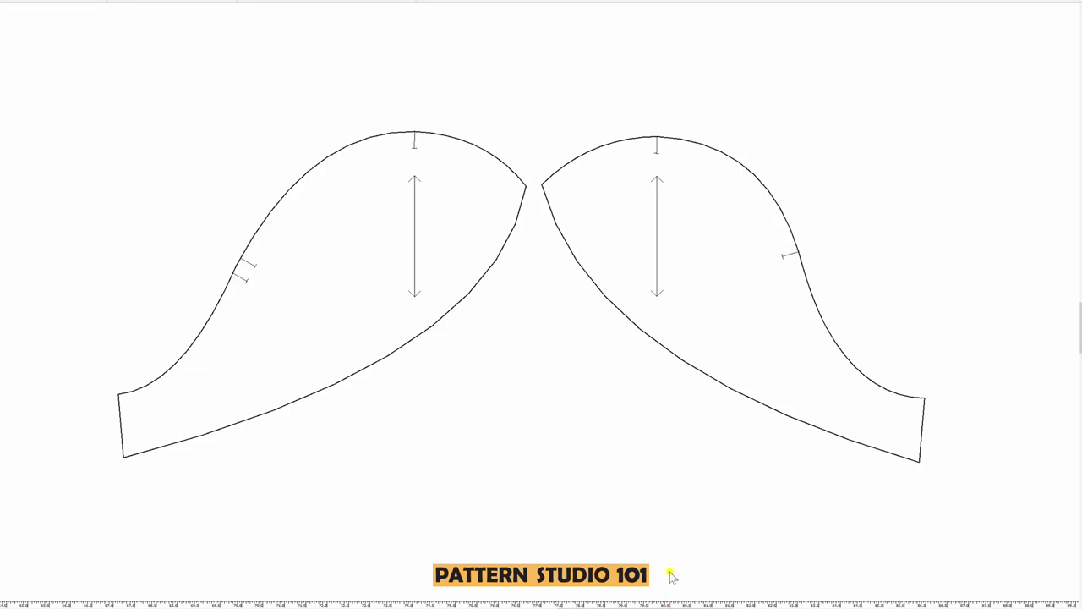
Move the two sleeve cap pieces apart to leave working space around the single-notch piece
left_click_drag(487, 275, 334, 277)
left_click(485, 273)
scroll(773, 262, "up", 1)
left_click_drag(773, 261, 540, 271)
left_click(502, 203)
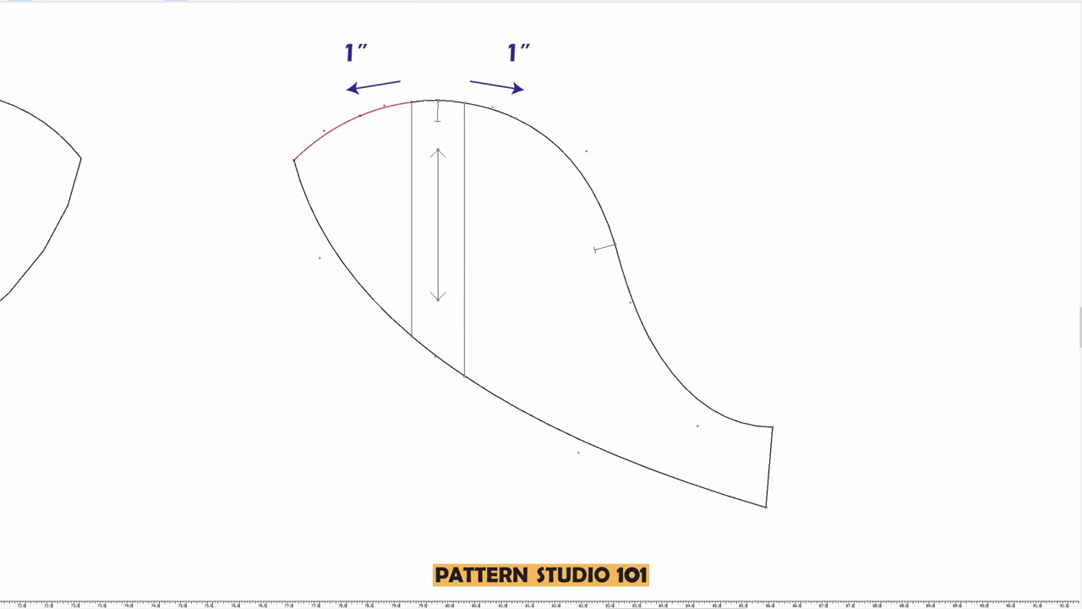
Draw two vertical slash lines on the single-notch piece, 1" outside the inner pair, from the cap curve to the lower edge
left_click(360, 116)
left_click(360, 284)
left_click(516, 117)
left_click(516, 407)
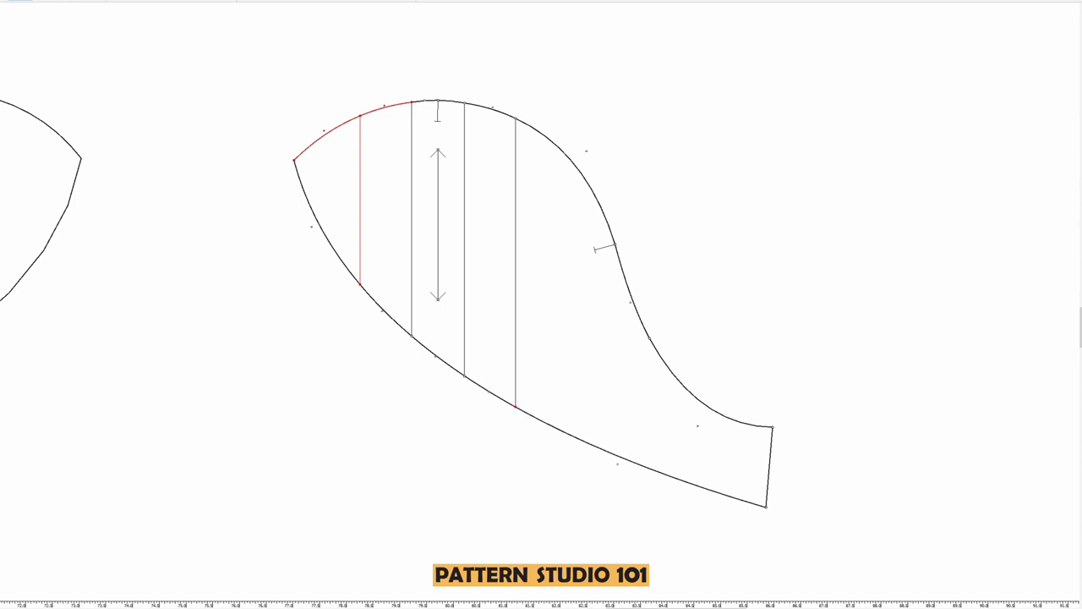
left_click(514, 168)
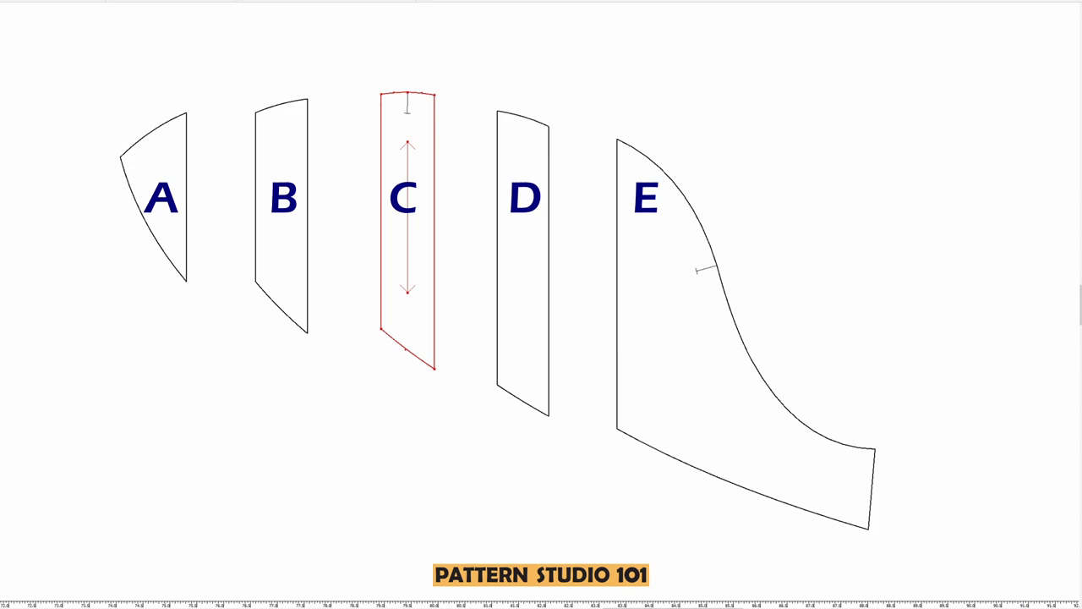
Rotate section D about its lower corner shared with C, and E about its lower corner shared with D, opening gaps along the cap
left_click(433, 369)
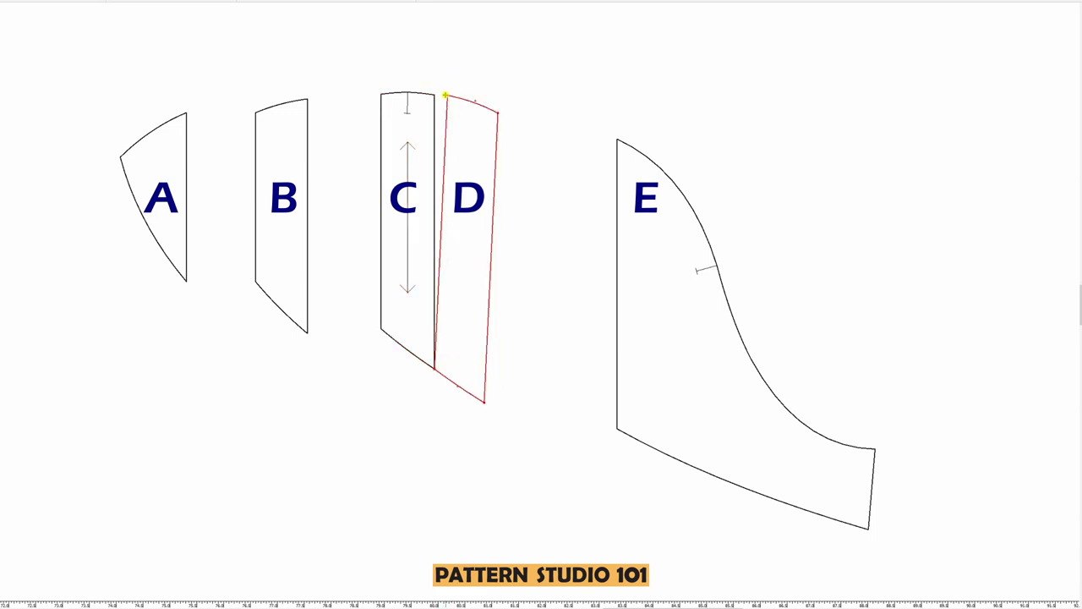
left_click_drag(445, 96, 465, 100)
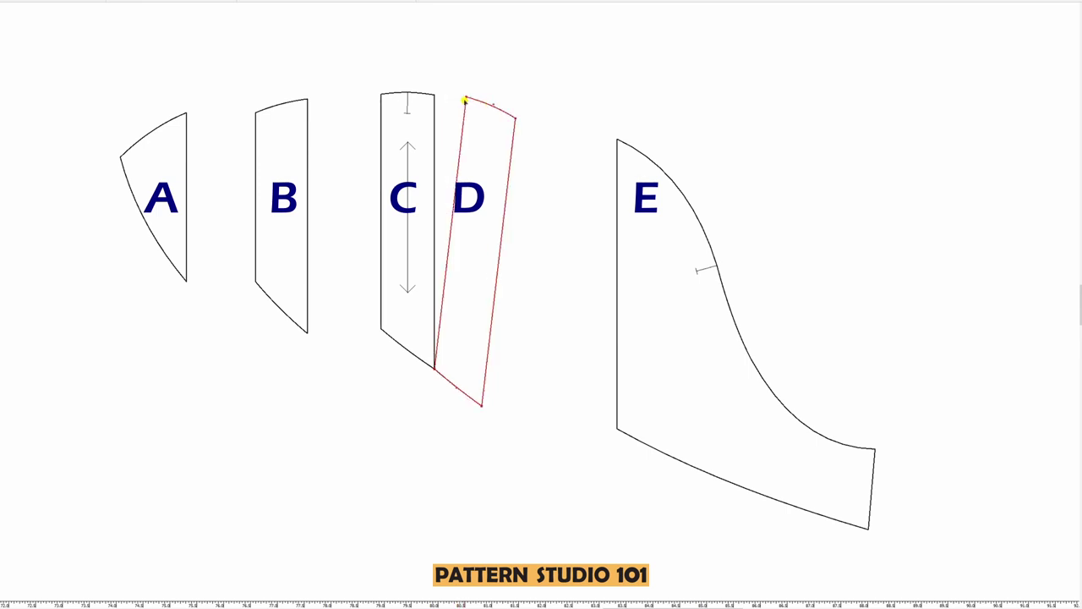
key("Escape")
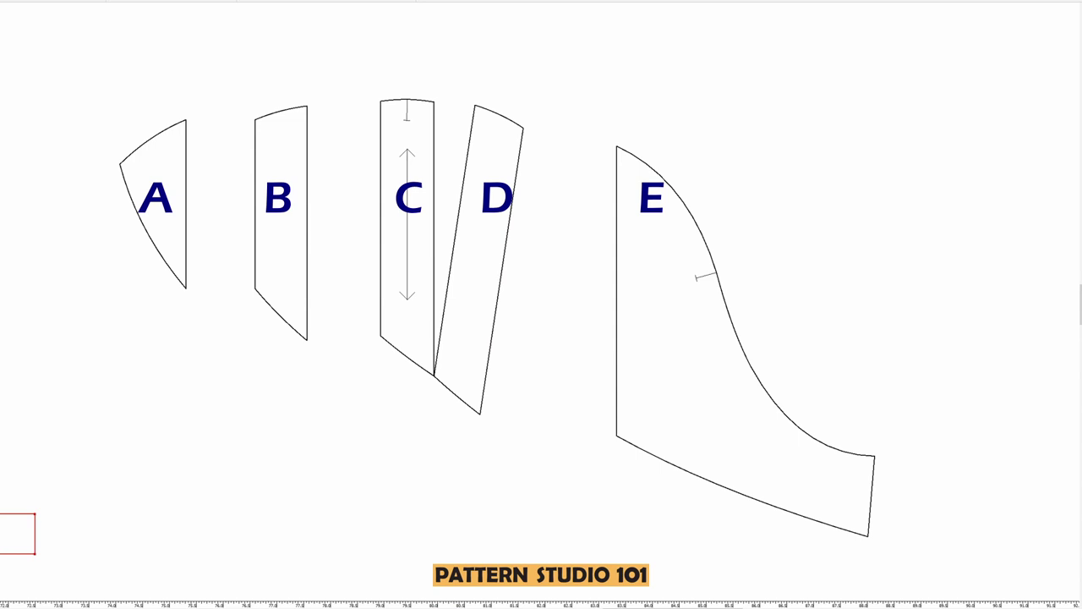
left_click_drag(524, 128, 565, 133)
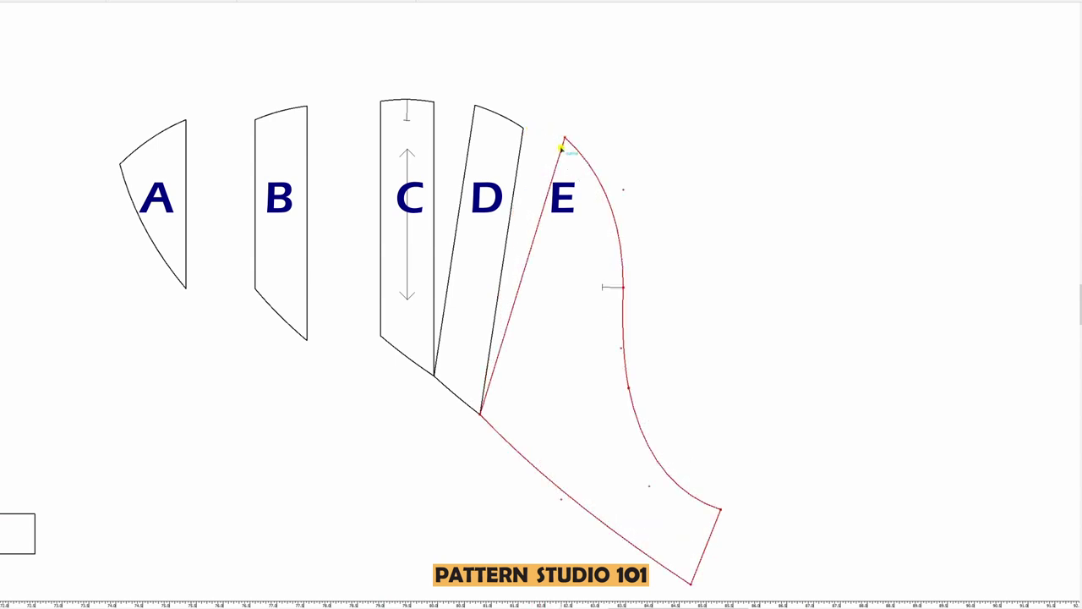
left_click(31, 560)
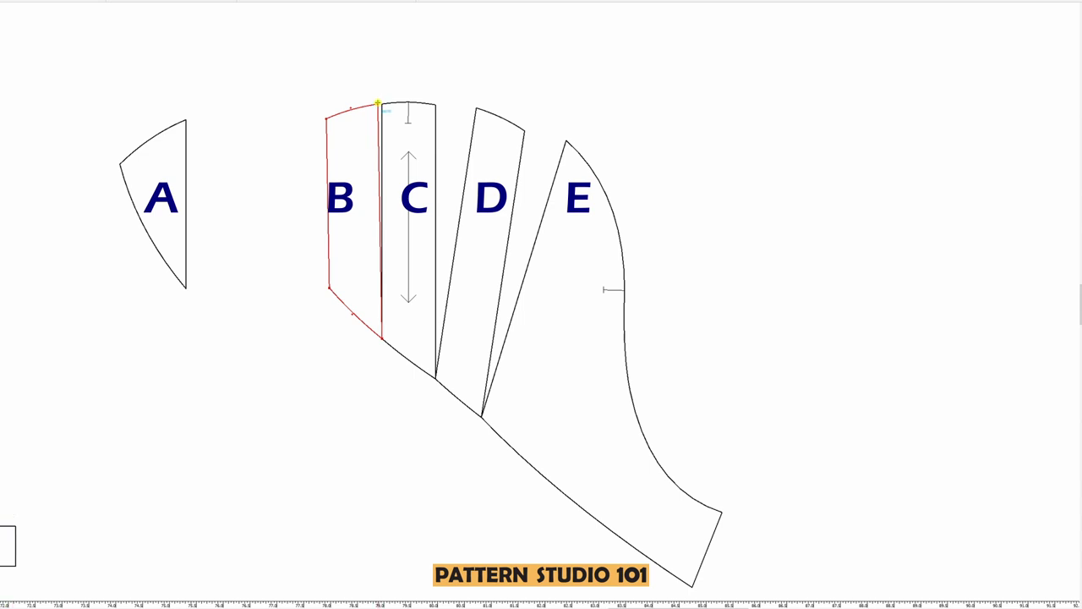
Rotate section B about 9° around its lower corner shared with C, and section A about 13° around its corner shared with B
left_click(378, 103)
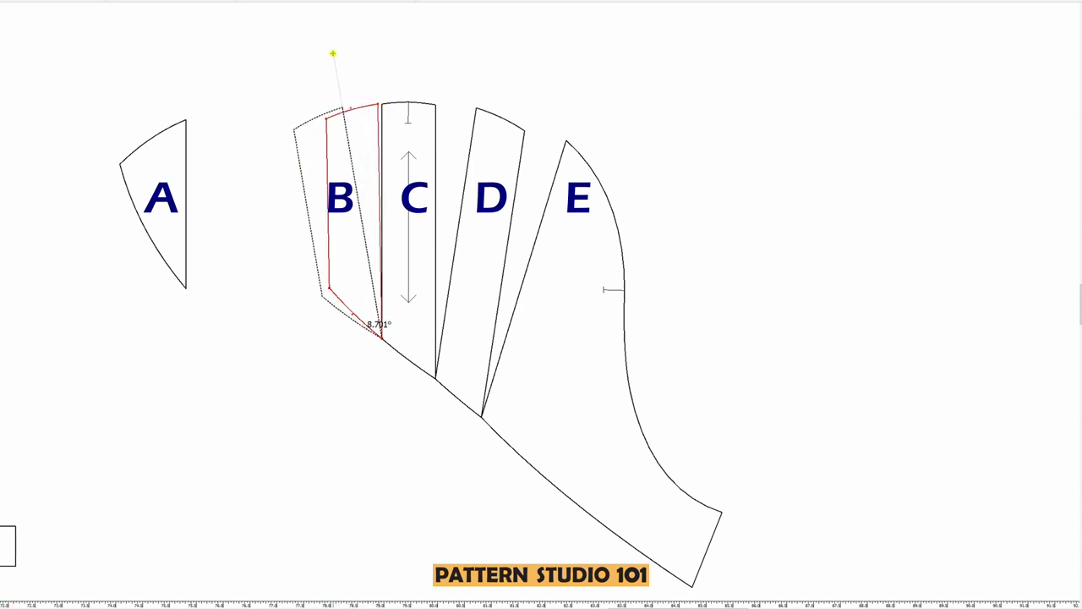
left_click(333, 53)
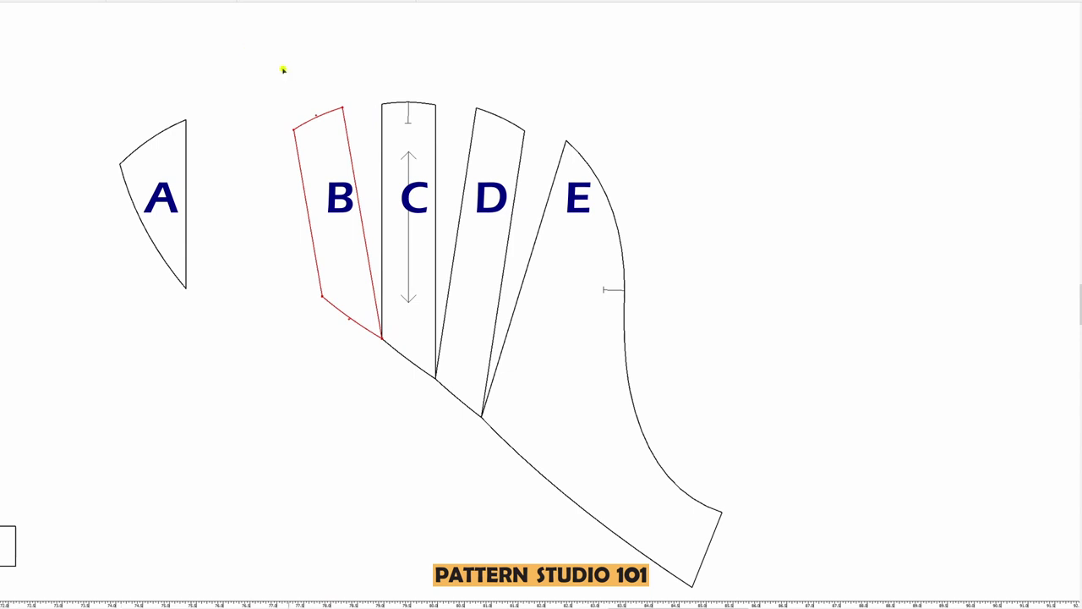
left_click(291, 131)
left_click(321, 297)
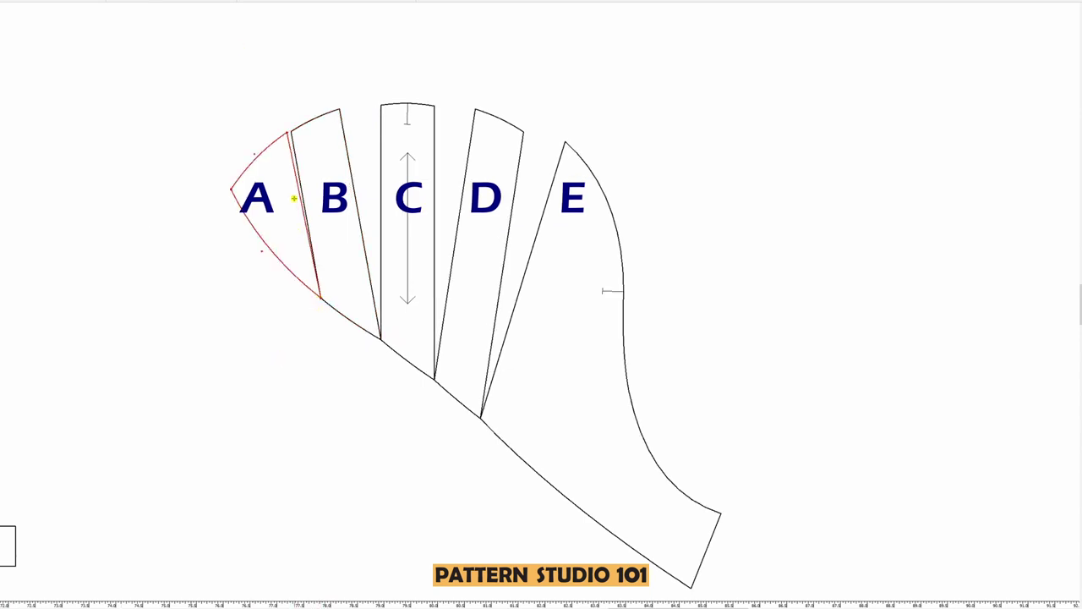
left_click(286, 133)
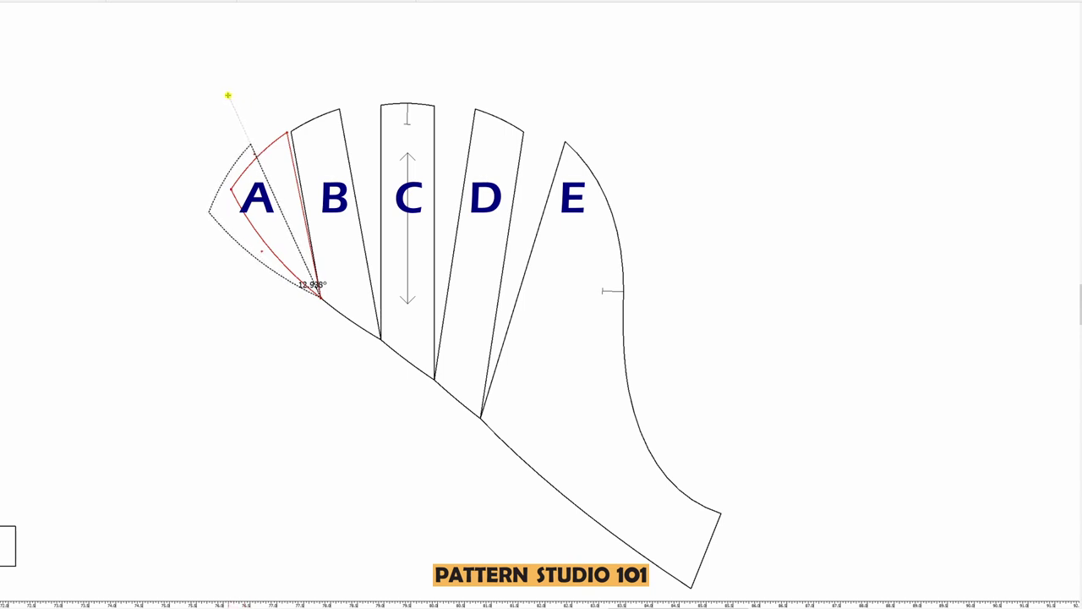
left_click(228, 96)
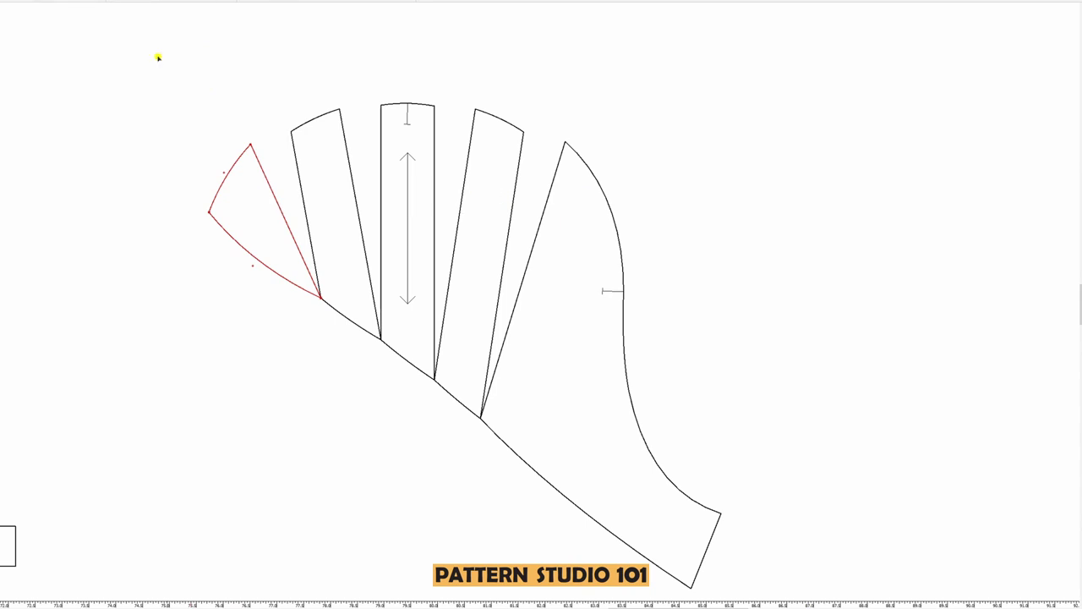
Draw a straight guideline from section A's outer tip to section E's lowest corner, and a 1" line upward from the cap notch
left_click(210, 211)
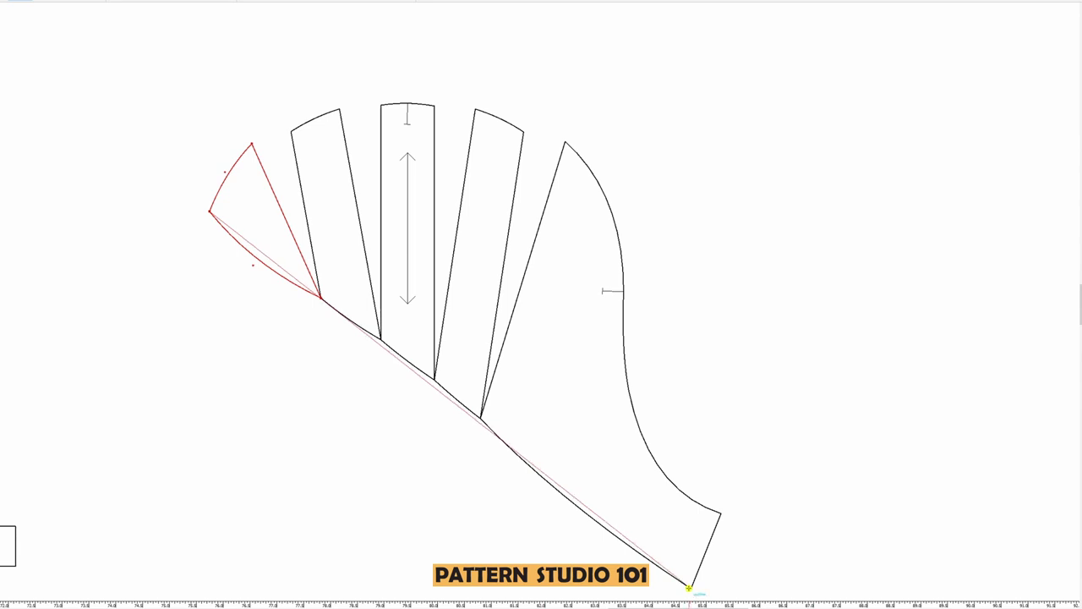
left_click(690, 587)
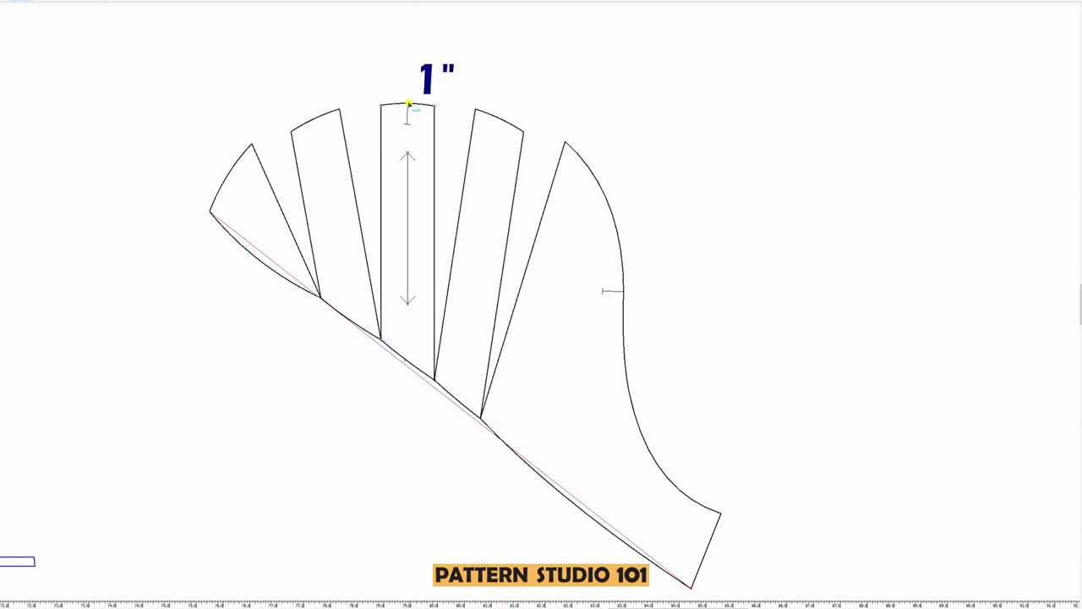
left_click_drag(408, 103, 404, 54)
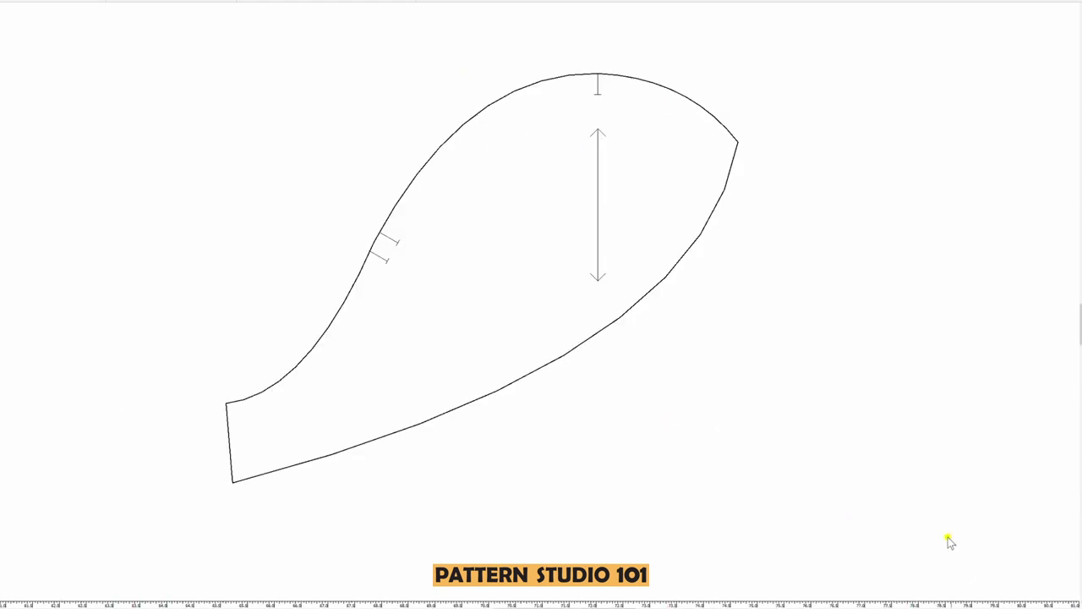
Draw vertical slash lines on the double-notch piece, 1/2" to each side of the cap notch, down to the lower edge
left_click(572, 76)
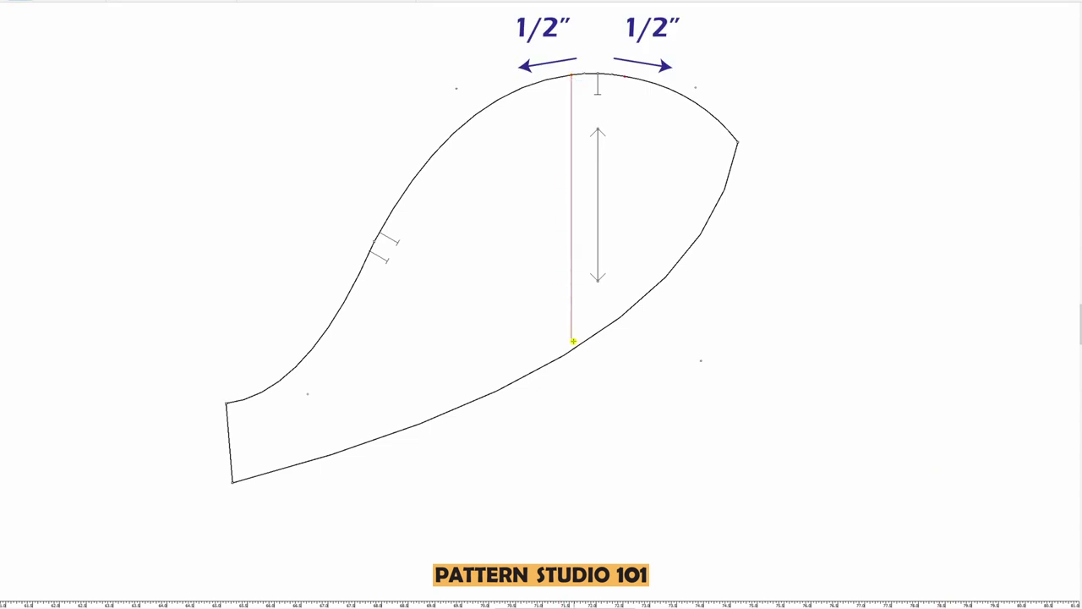
left_click(573, 349)
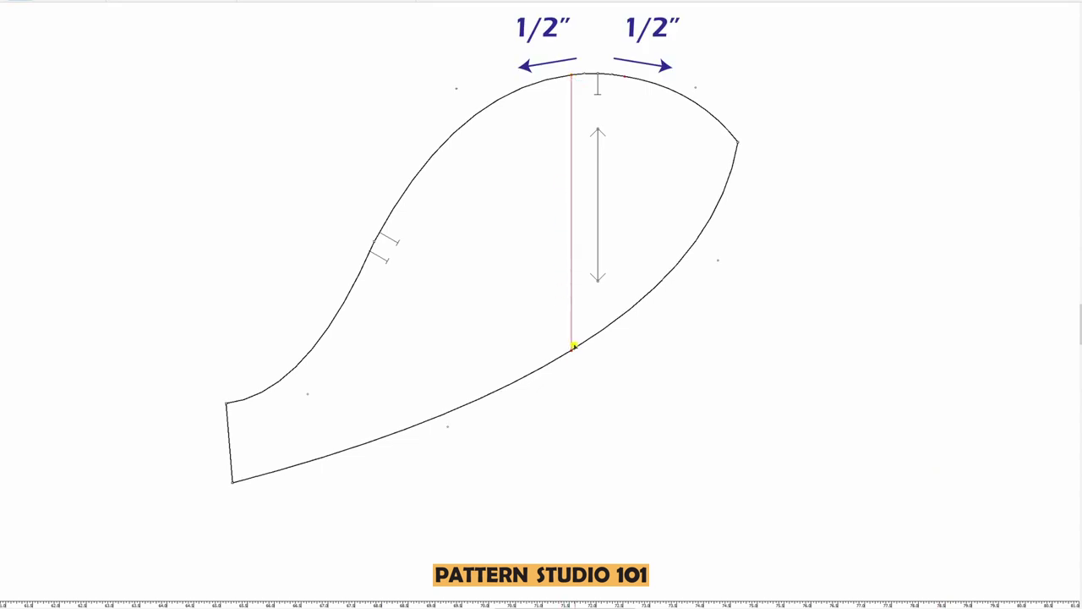
left_click(625, 77)
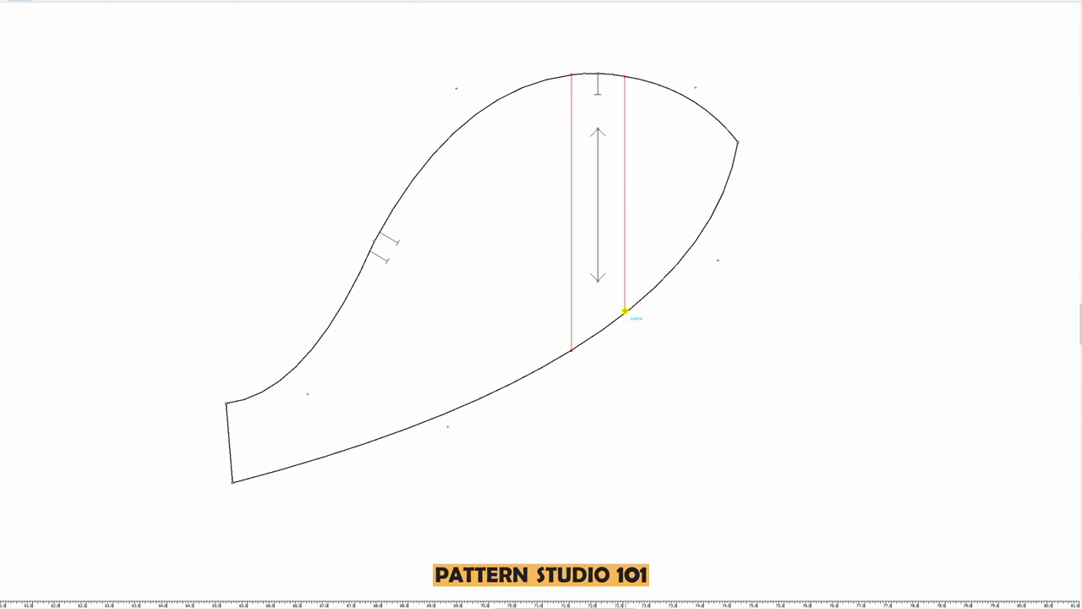
left_click(624, 315)
Add outer vertical slash lines to the double-notch piece, 1" outside each inner line, from the cap to the lower edge
left_click(519, 88)
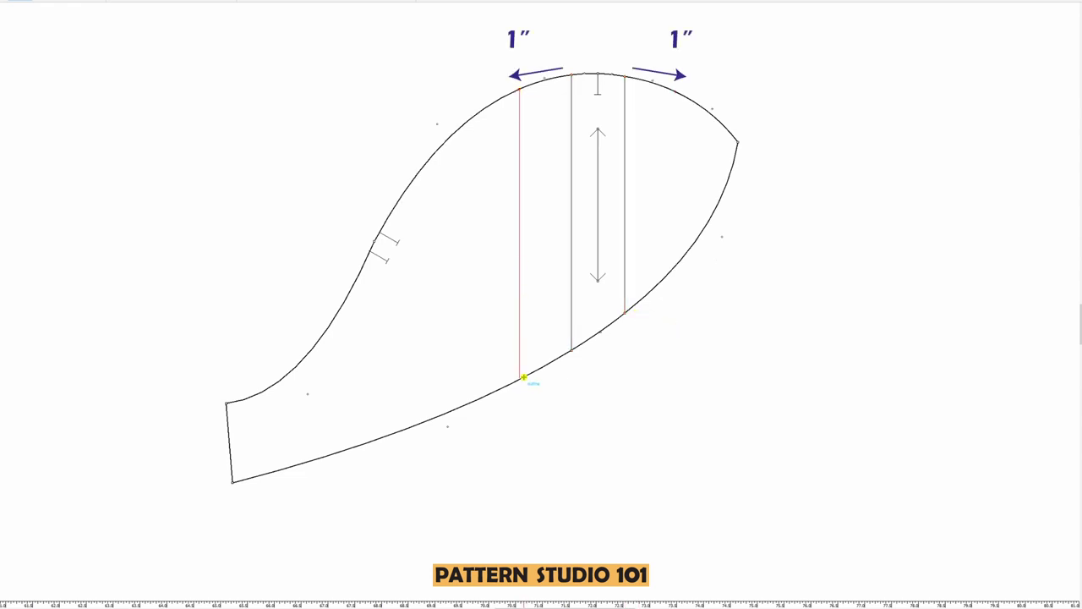
left_click(519, 381)
left_click(676, 90)
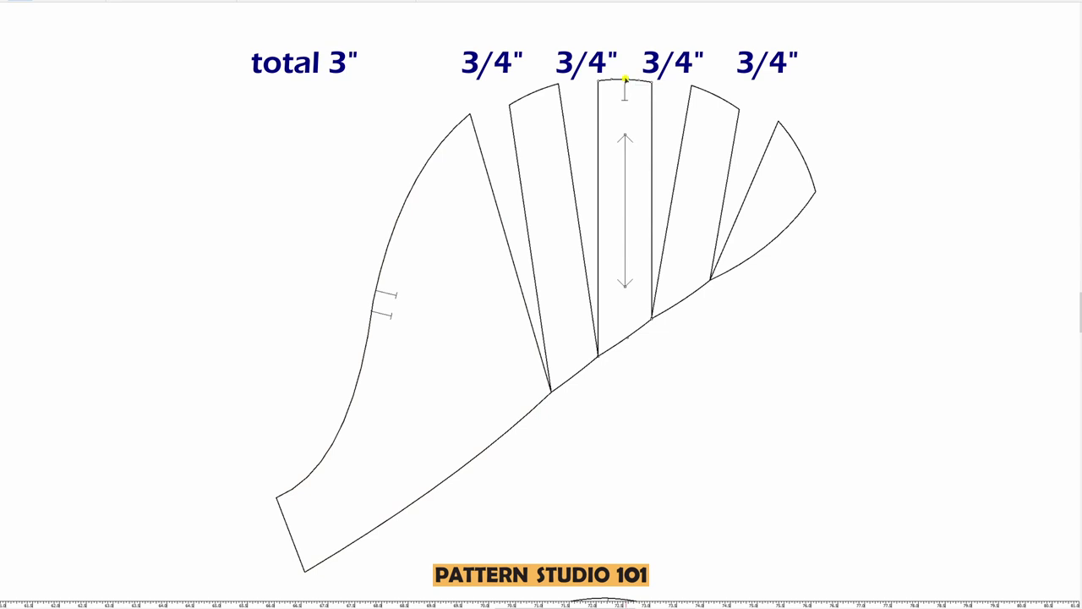
Draw a 1" vertical guideline upward from the cap notch of the spread double-notch piece
left_click(625, 81)
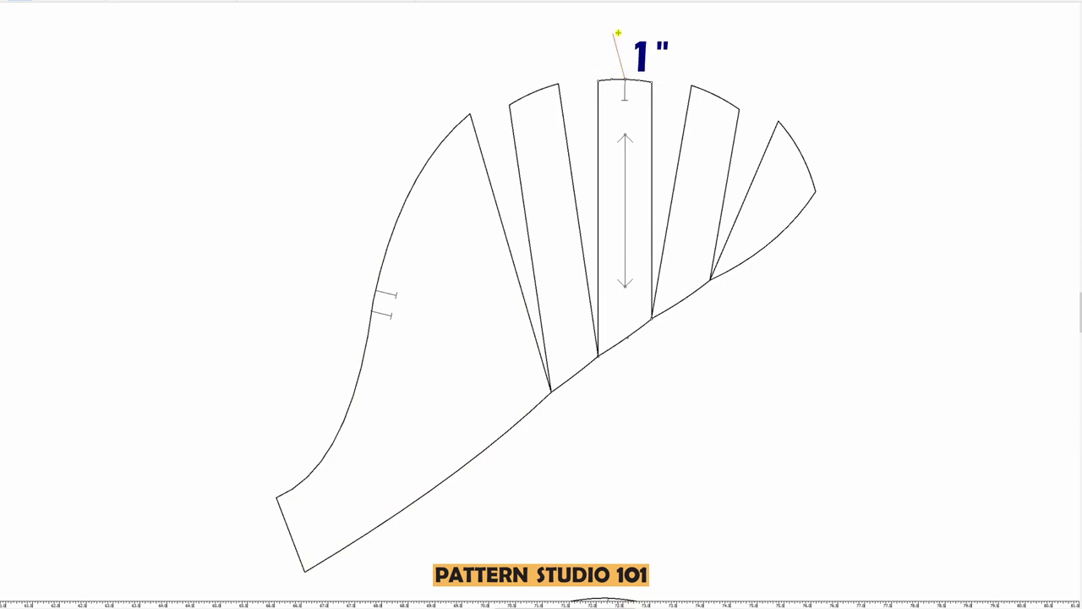
left_click(625, 26)
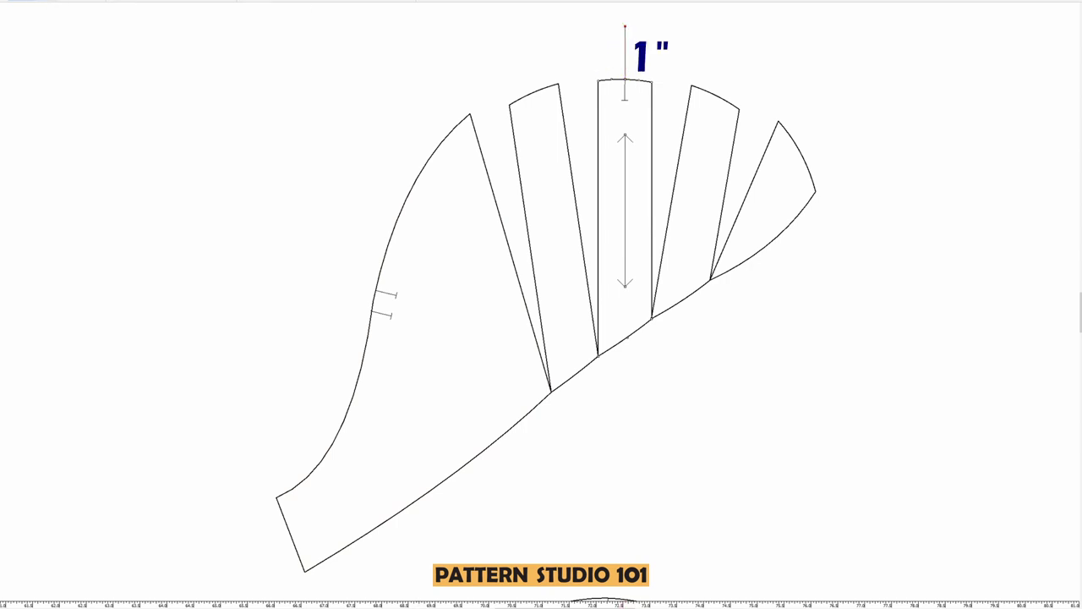